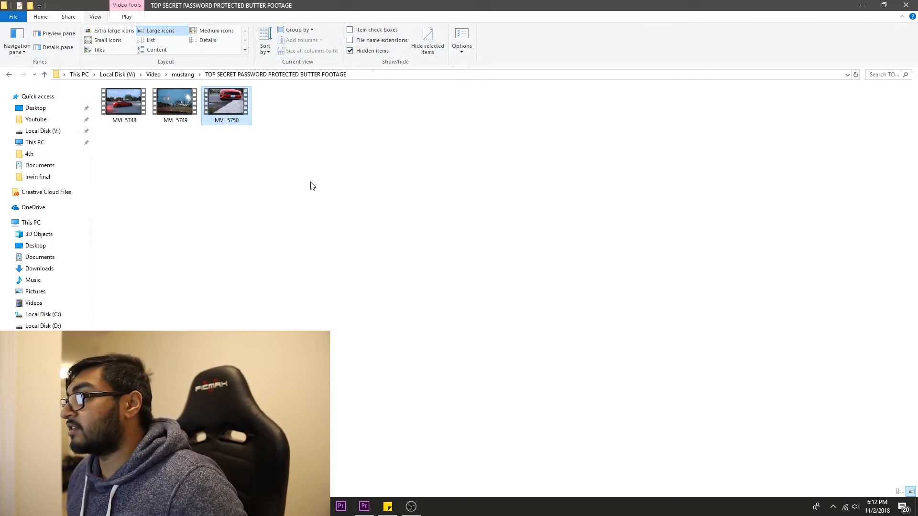
Step: Import the MVI_5750 video from the footage folder into the Premiere Pro project and play it in the Source monitor
drag(219, 99, 116, 420)
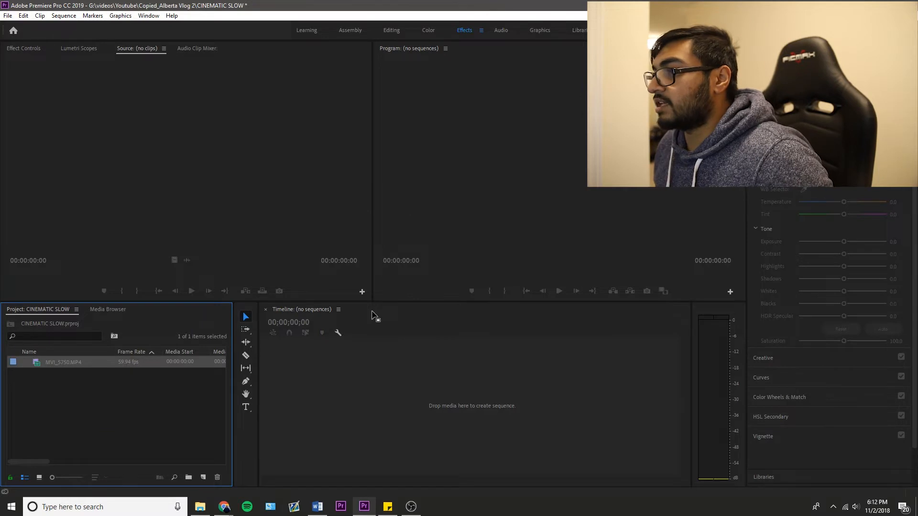
double_click(73, 363)
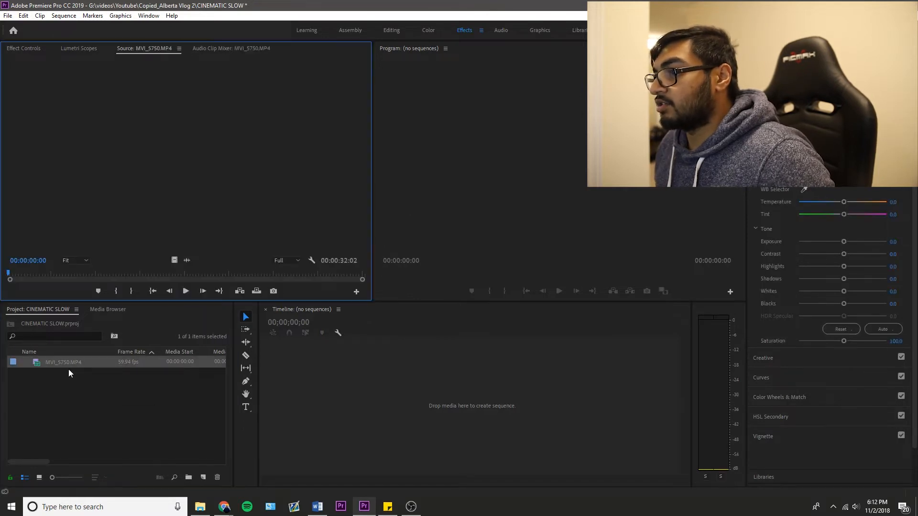
key(space)
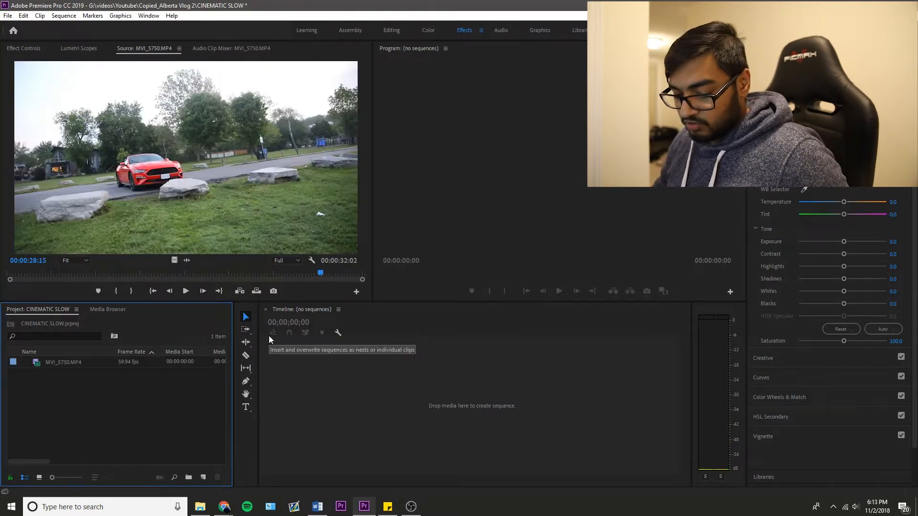
Step: Create a new sequence named CINEMATIC SLOW with the RED R3D 1080p 16x9 23.976 preset
key(ctrl+n)
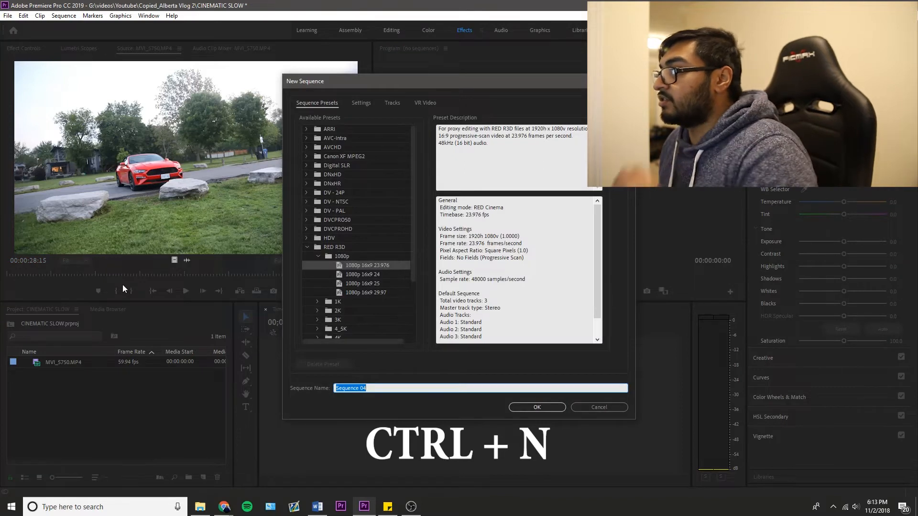
drag(369, 82, 321, 68)
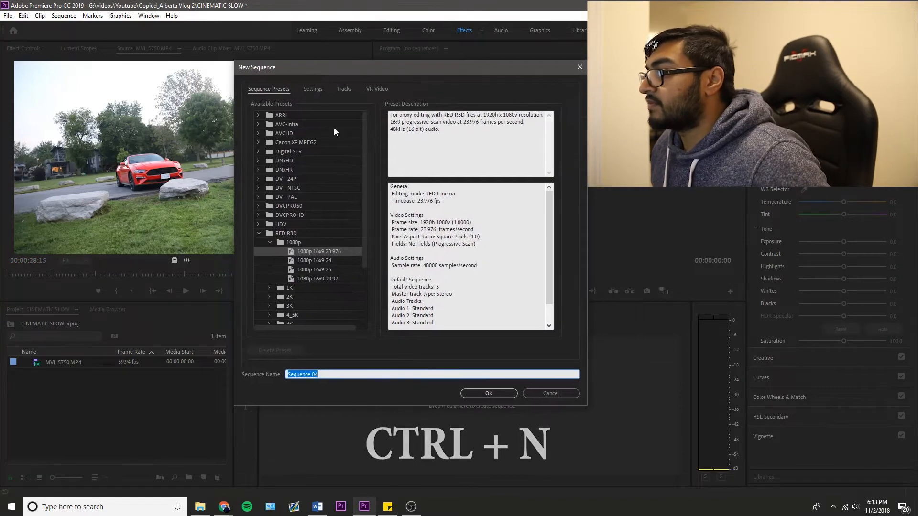
click(322, 382)
click(341, 373)
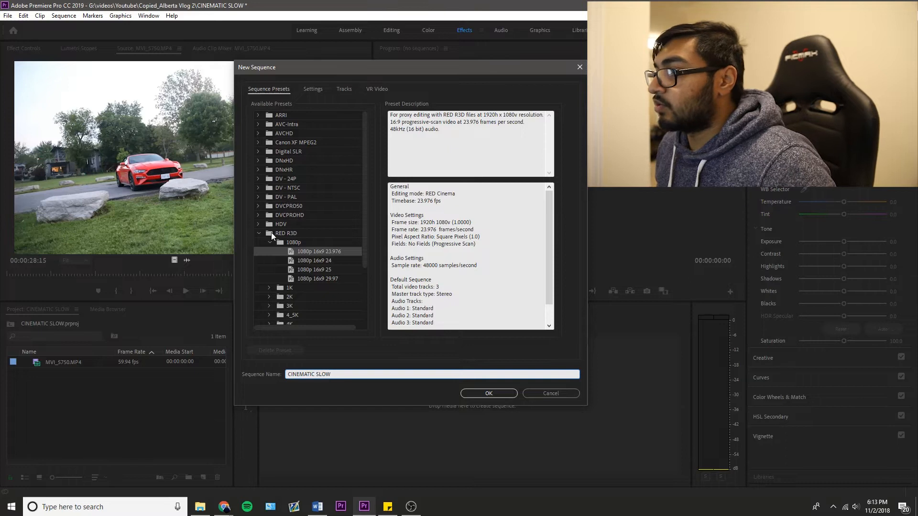
click(287, 234)
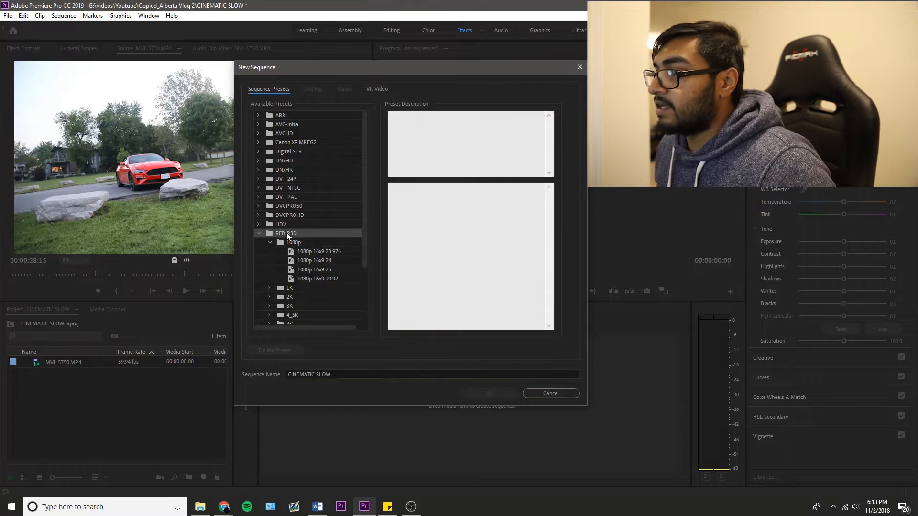
click(306, 252)
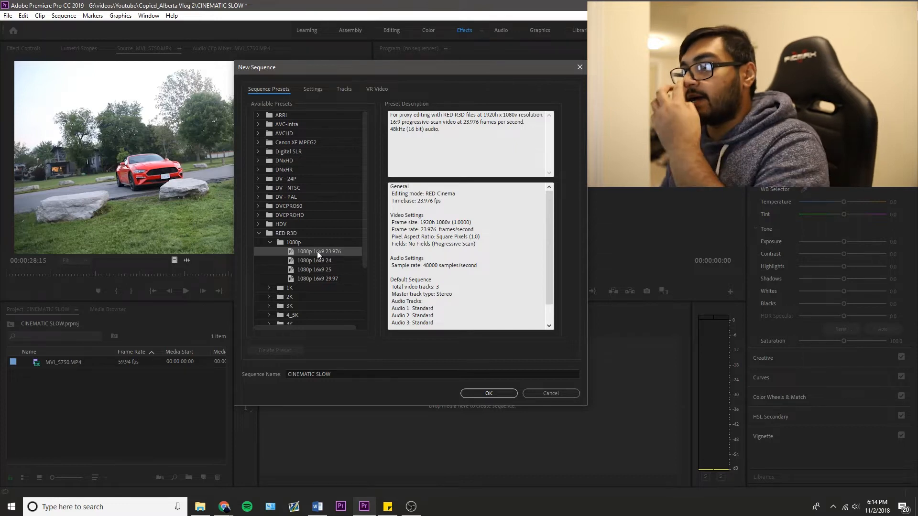
click(489, 393)
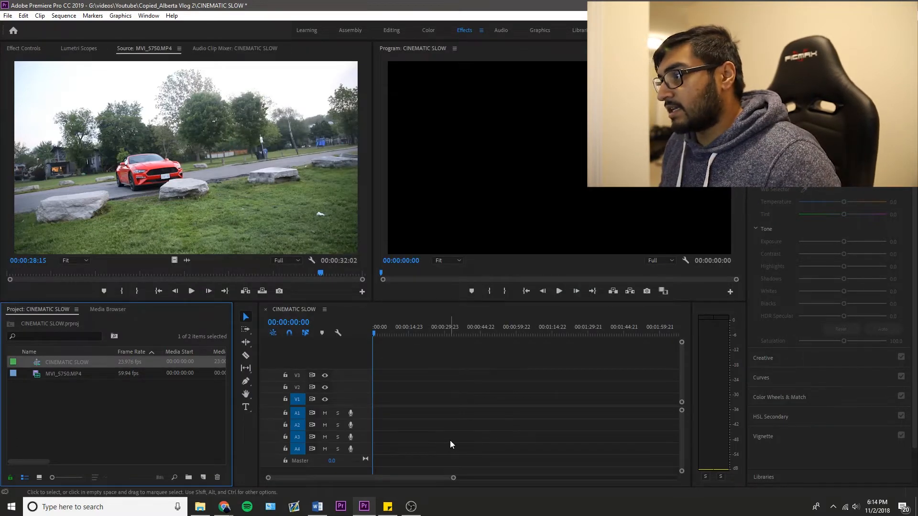
click(67, 403)
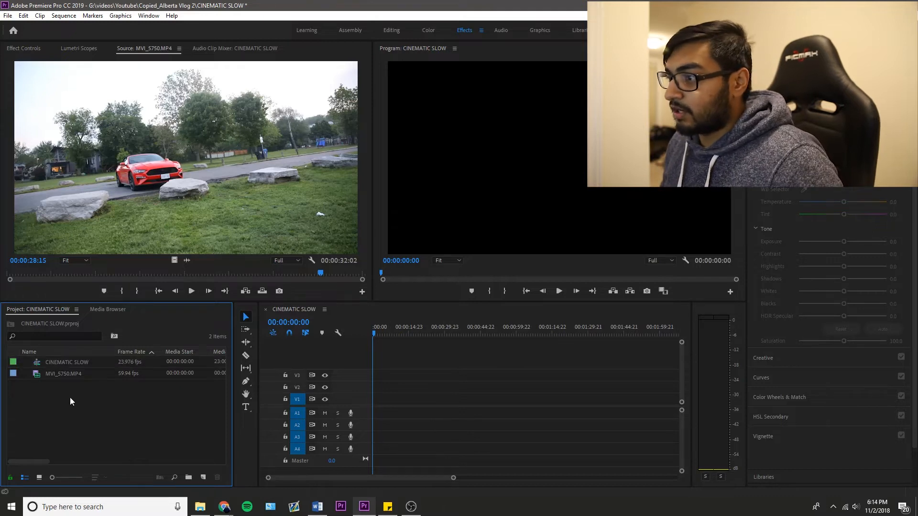
Step: Interpret the MVI_5750.MP4 footage at an assumed frame rate of 23.976 fps
click(80, 372)
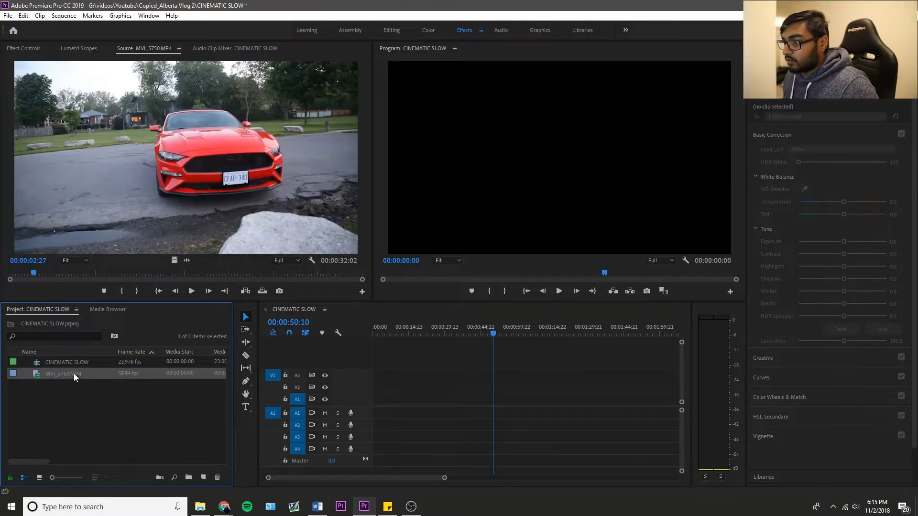
right_click(74, 374)
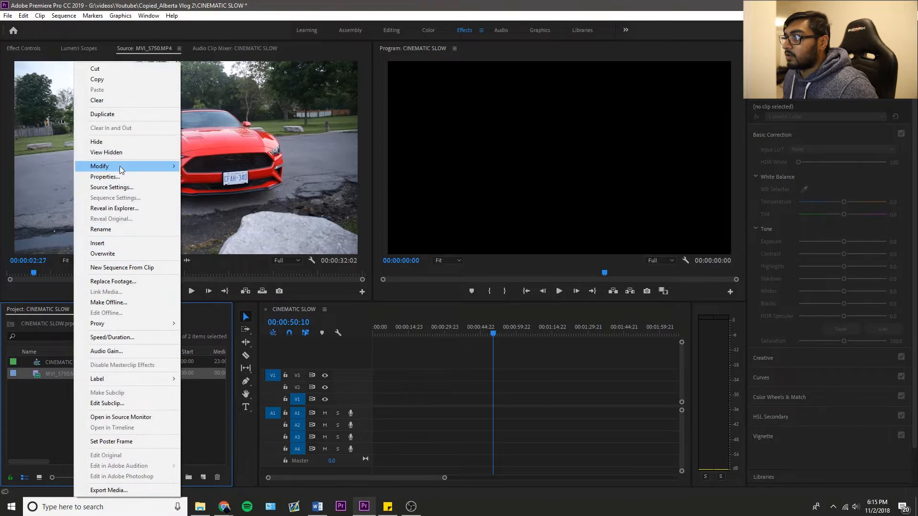
mouse_move(120, 165)
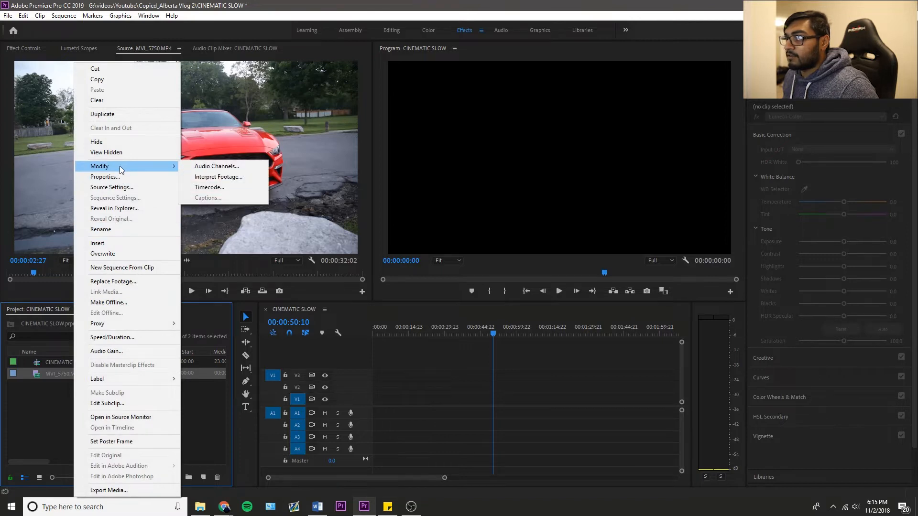
click(223, 178)
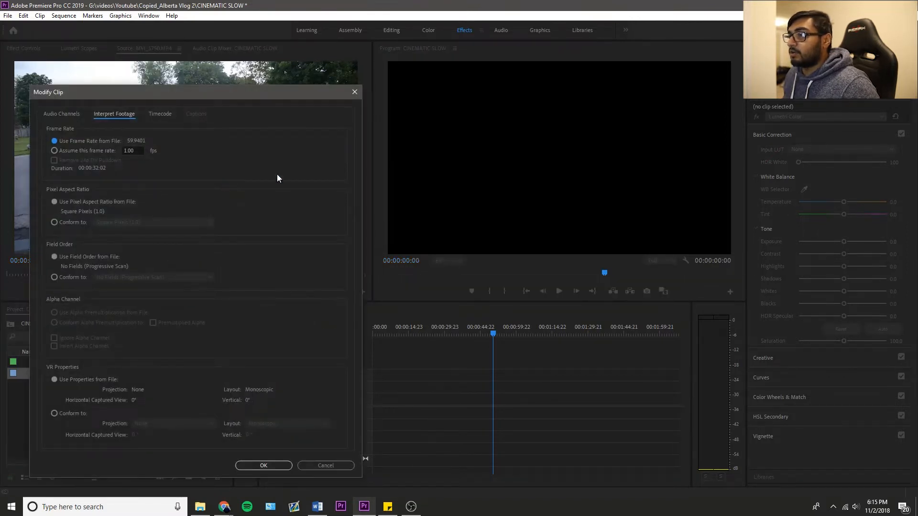
click(82, 150)
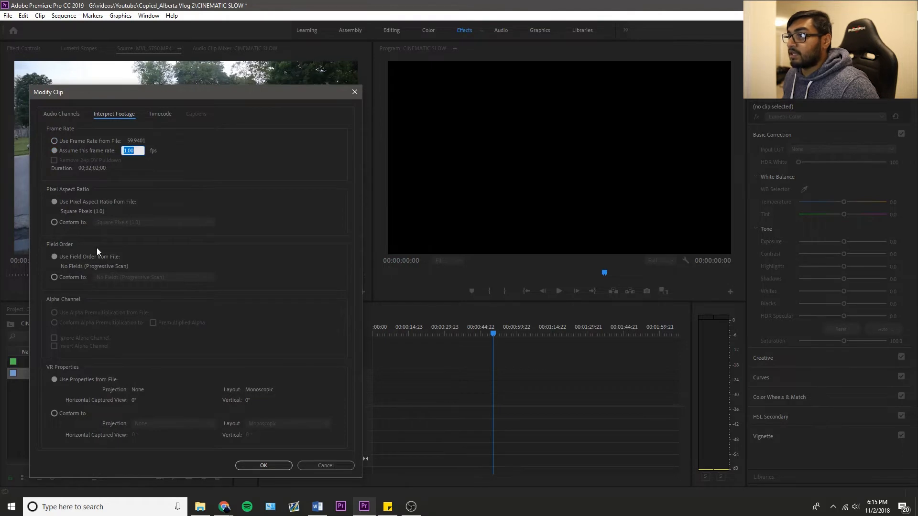
text(23)
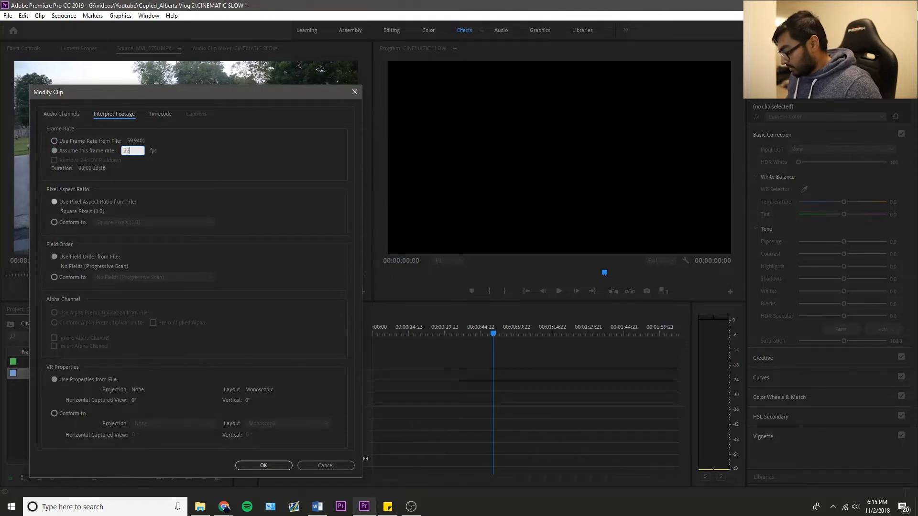
text(.97)
text(6)
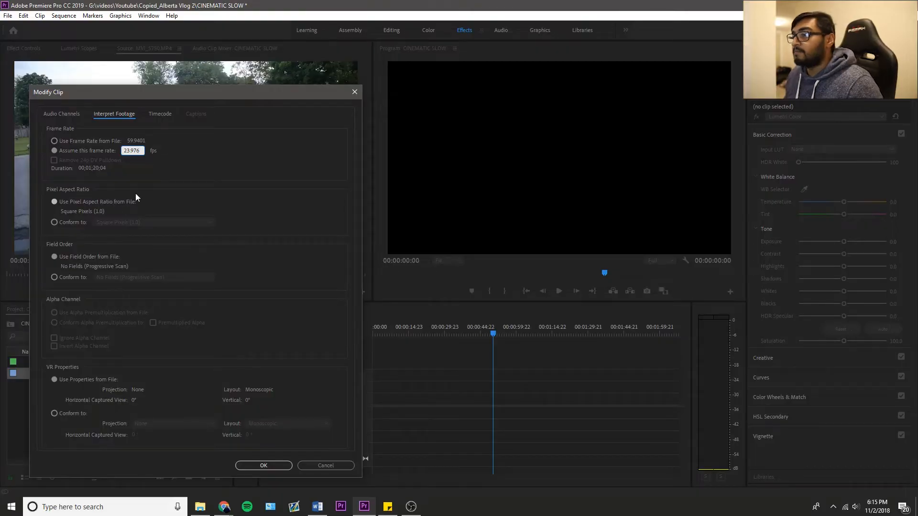
click(263, 465)
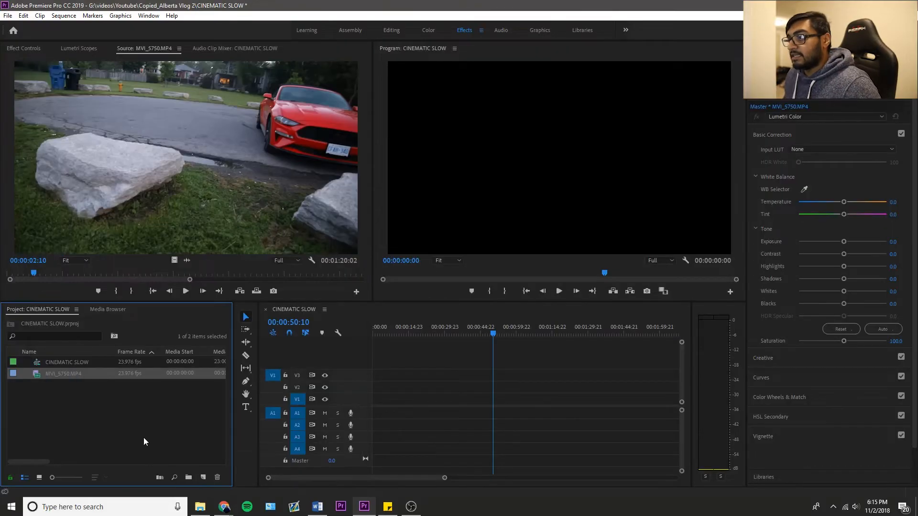
click(121, 373)
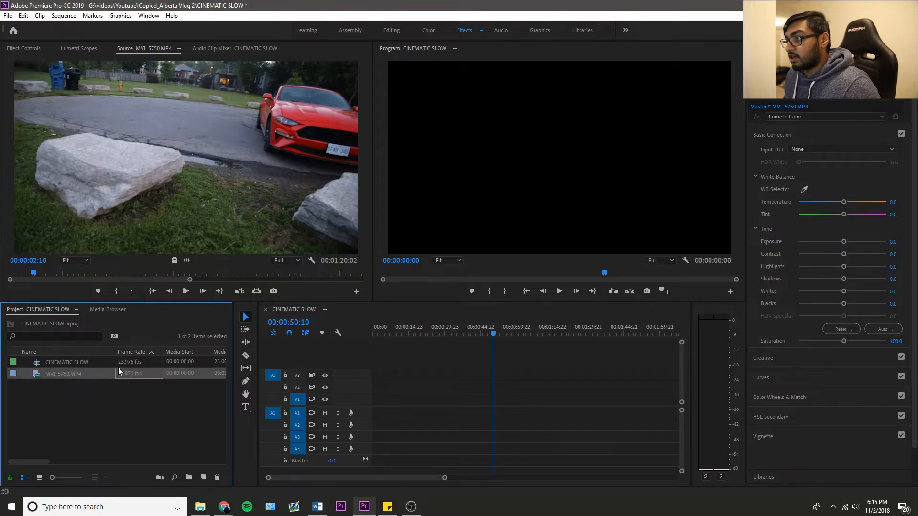
click(97, 402)
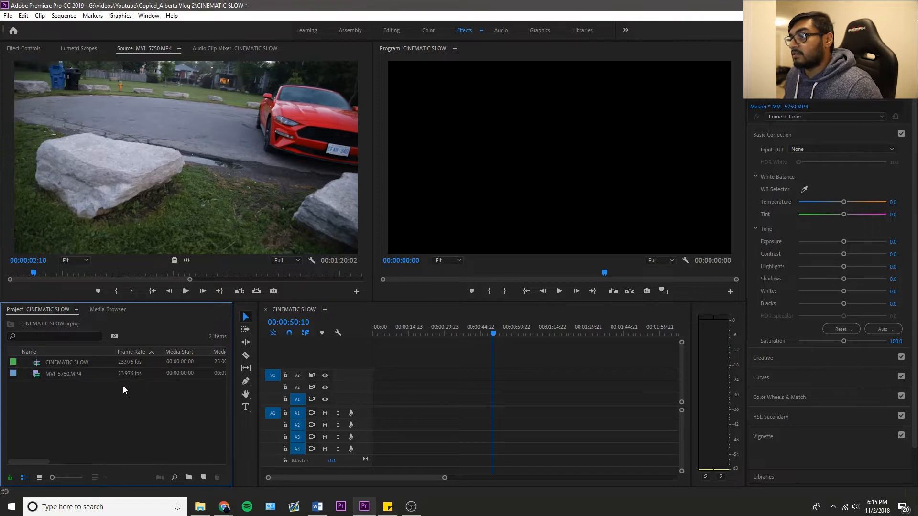
Step: Place MVI_5750.MP4 at the start of video track V1 and play the sequence from the beginning
drag(65, 374, 375, 406)
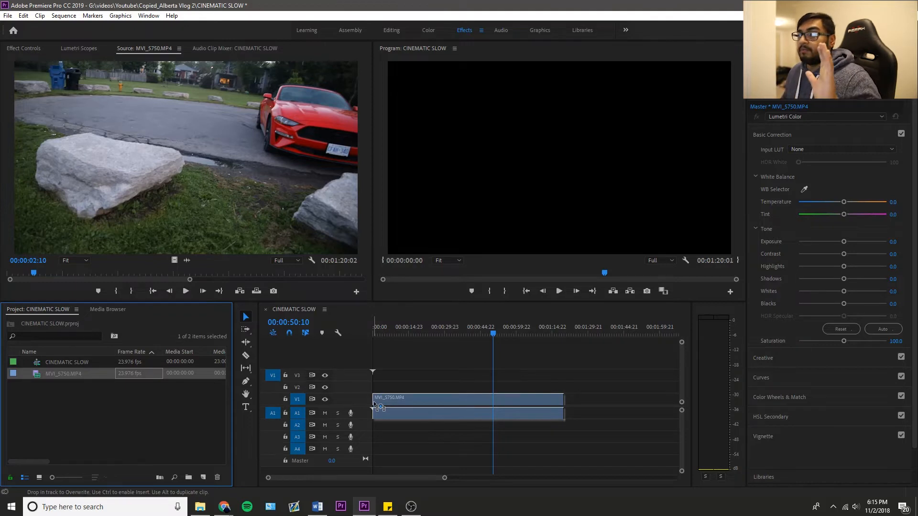
drag(379, 406, 385, 407)
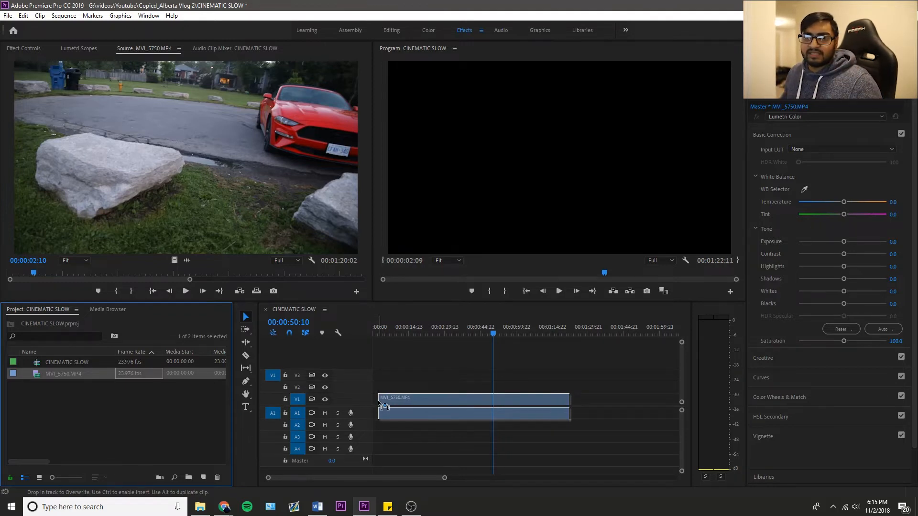
drag(385, 406, 371, 406)
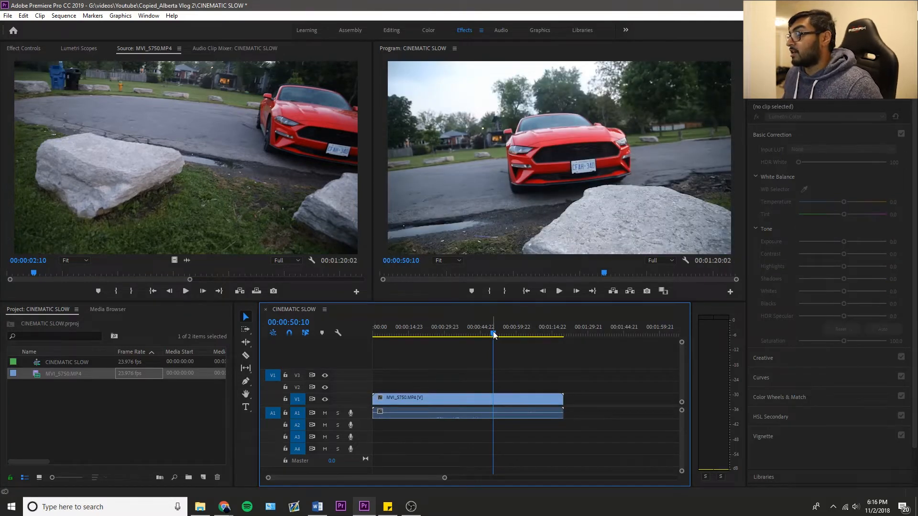
drag(493, 335, 315, 340)
key(space)
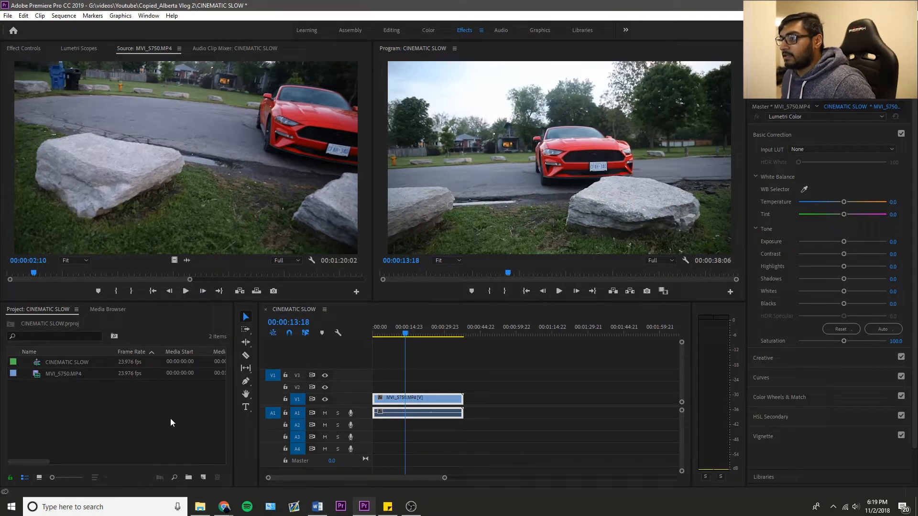
Step: Import the MVI_5748 and MVI_5749 videos from the footage folder in File Explorer into the Premiere Pro project
drag(170, 418, 66, 406)
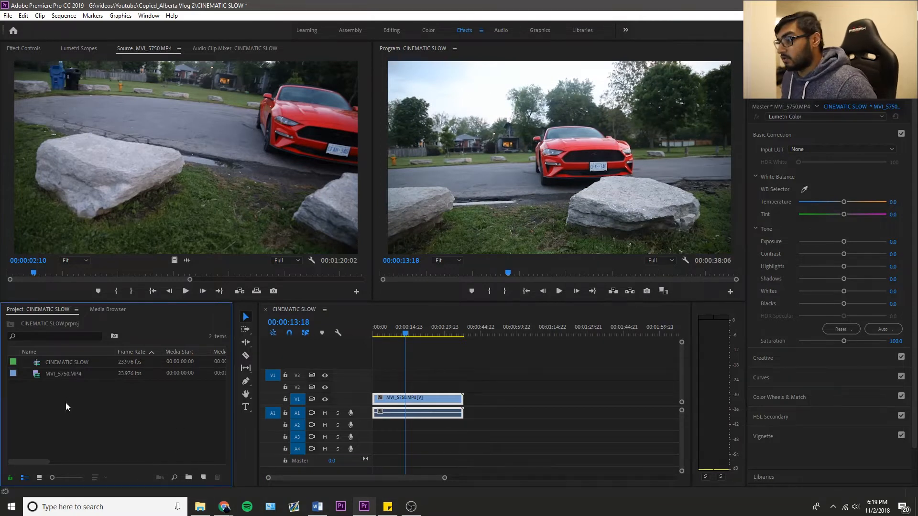
click(201, 509)
click(175, 101)
ctrl+click(124, 102)
drag(156, 104, 47, 385)
click(122, 411)
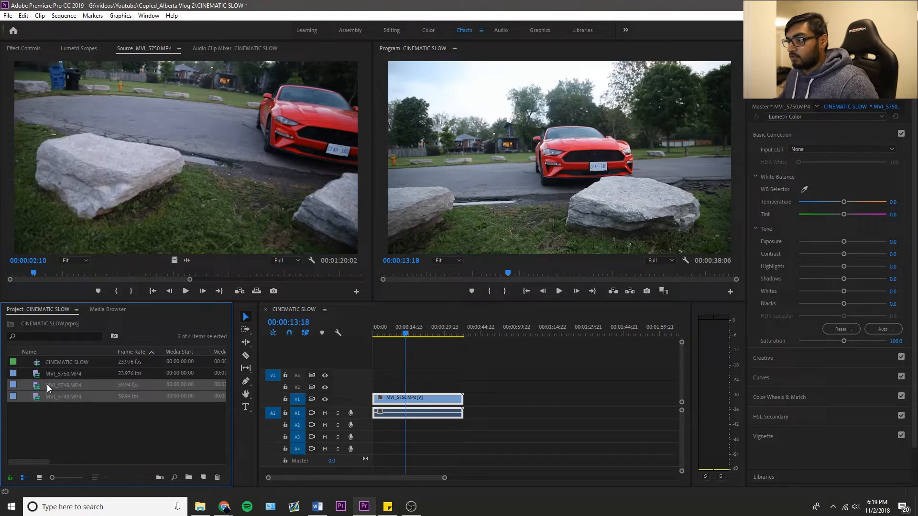
click(57, 406)
right_click(60, 388)
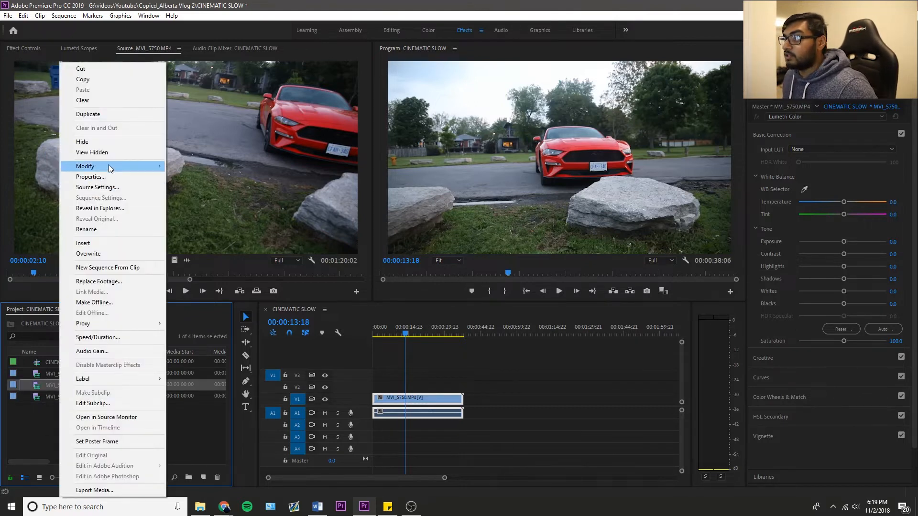
mouse_move(114, 165)
click(223, 178)
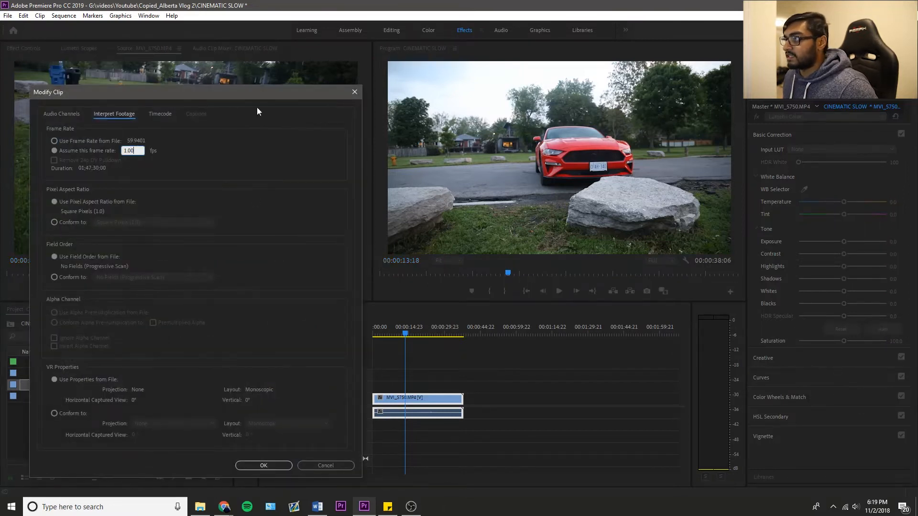
click(355, 92)
Step: Interpret the MVI_5748.MP4 and MVI_5749.MP4 clips together at an assumed frame rate of 23.976 fps
drag(84, 437, 36, 380)
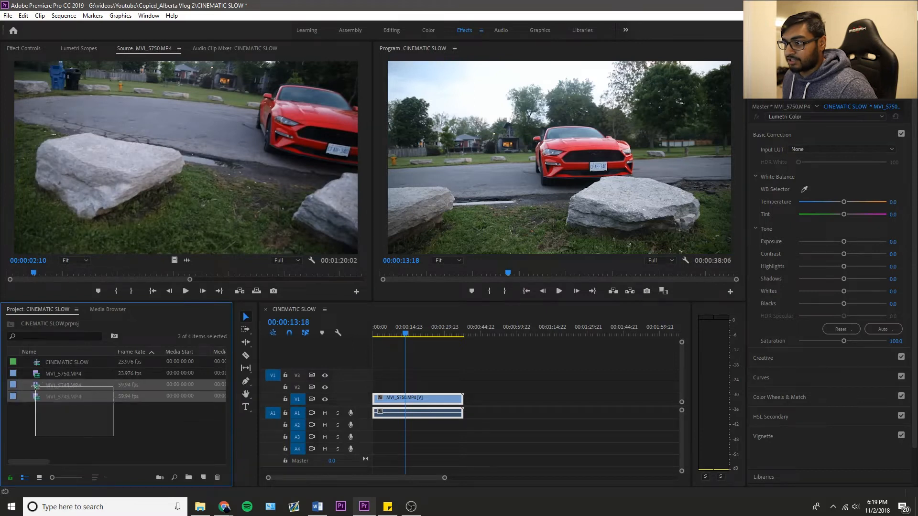
right_click(78, 388)
mouse_move(154, 199)
click(260, 206)
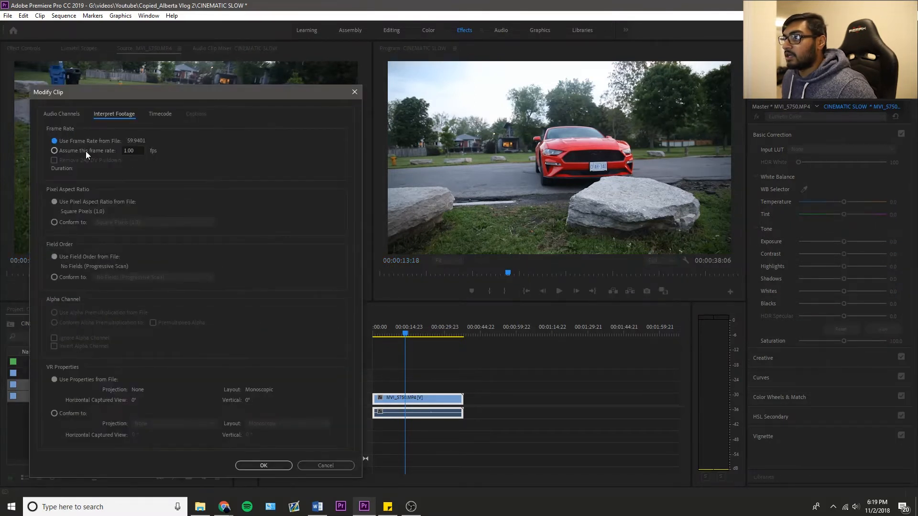
click(86, 152)
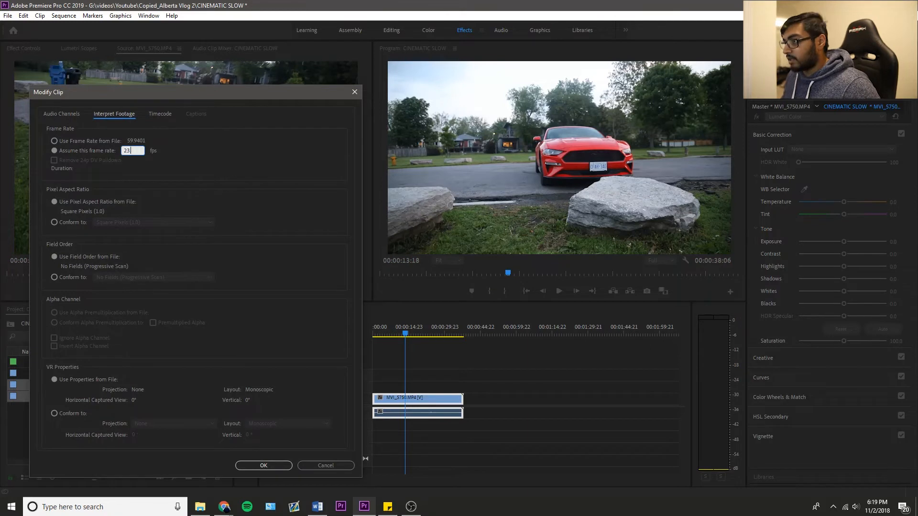
key(Return)
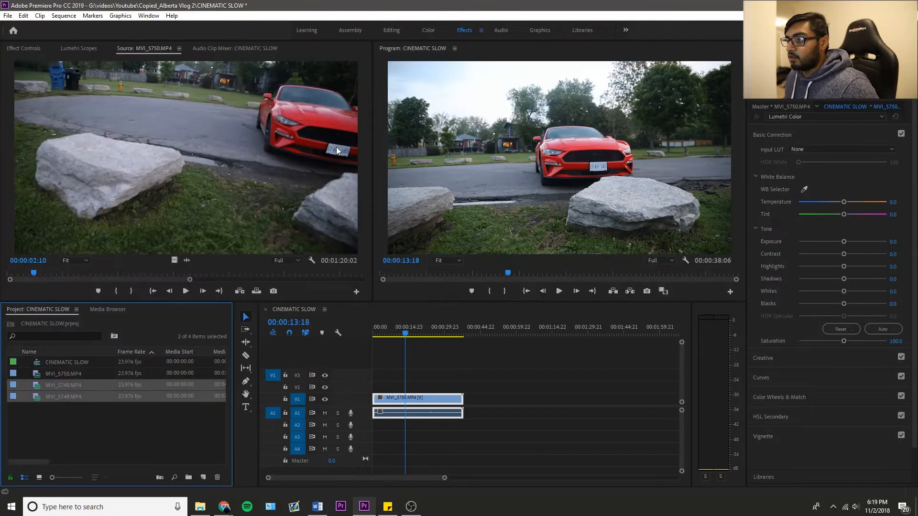
click(180, 379)
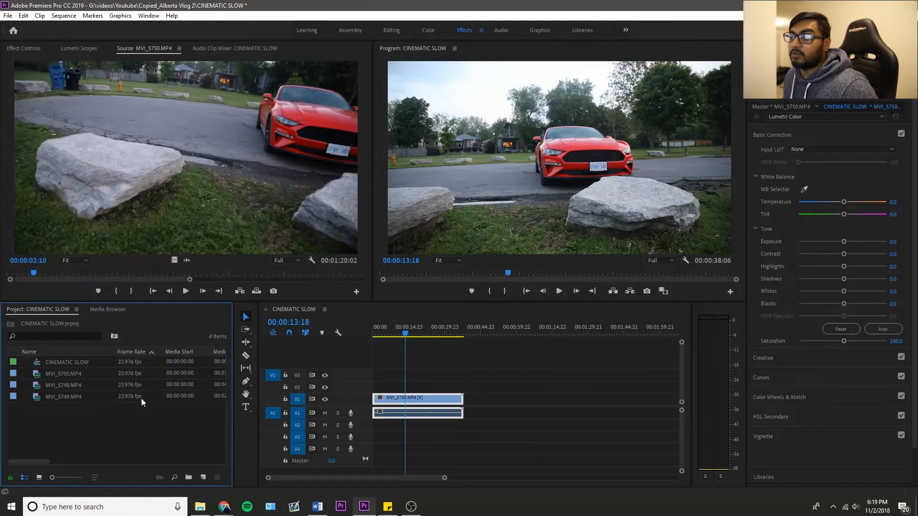
Step: Delete the MVI_5748.MP4 and MVI_5749.MP4 clips from the project
drag(141, 416, 53, 381)
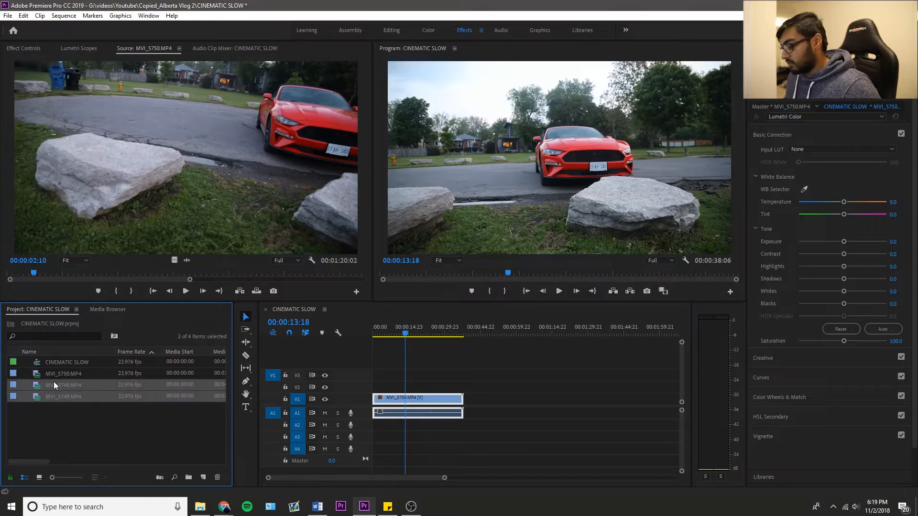
key(Delete)
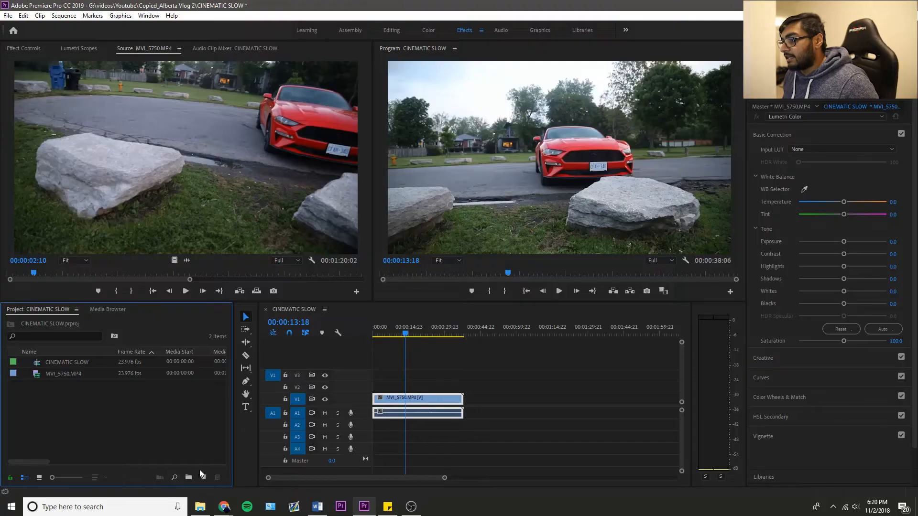
Step: Create a 1920 x 1080 adjustment layer at 23.976 fps and place it on V2 over the full MVI_5750.MP4 clip
click(201, 477)
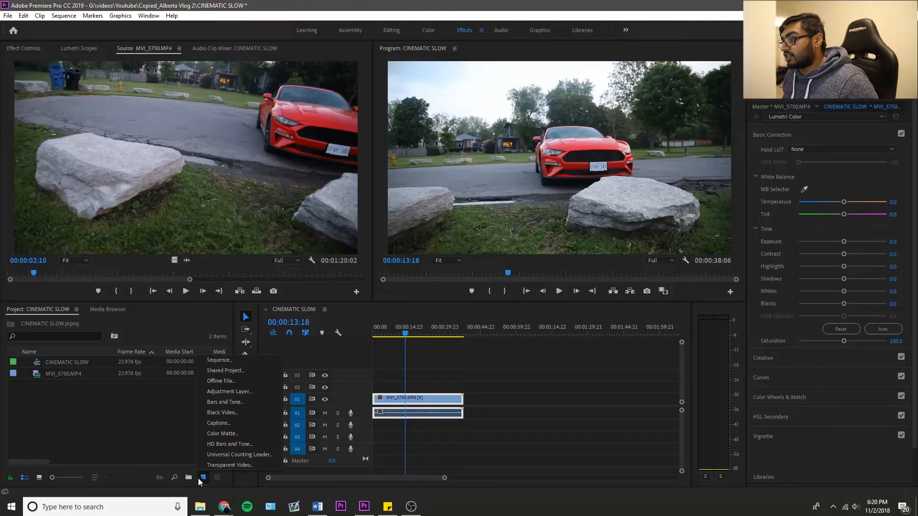
click(230, 393)
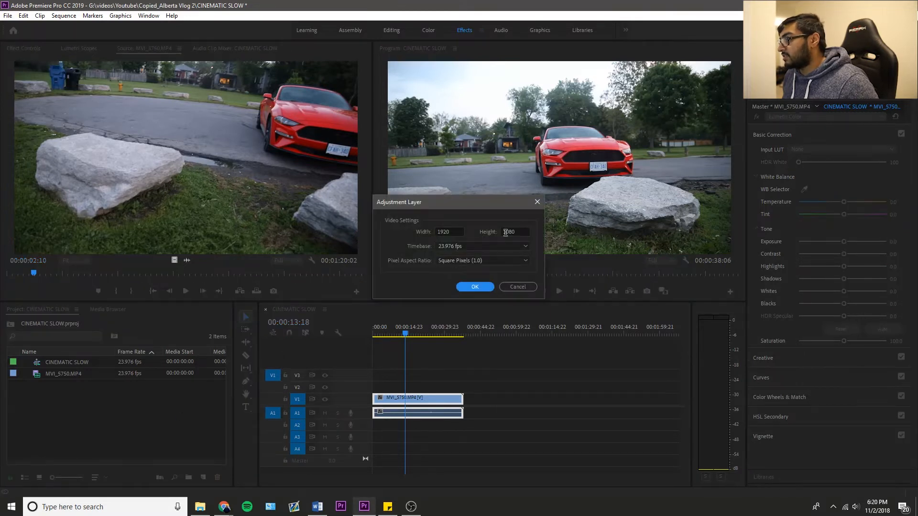
click(474, 287)
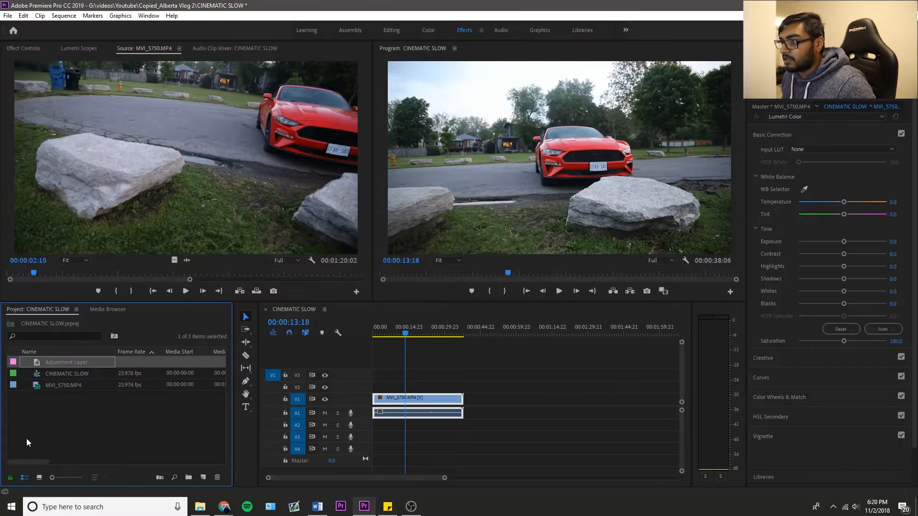
drag(78, 361, 463, 387)
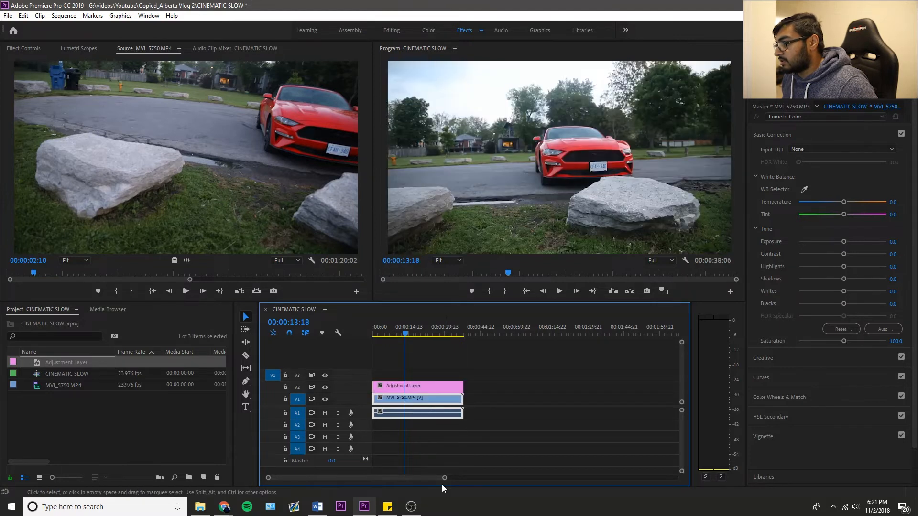
Step: Find the Crop video effect and apply it to the adjustment layer on V2
click(374, 333)
click(418, 386)
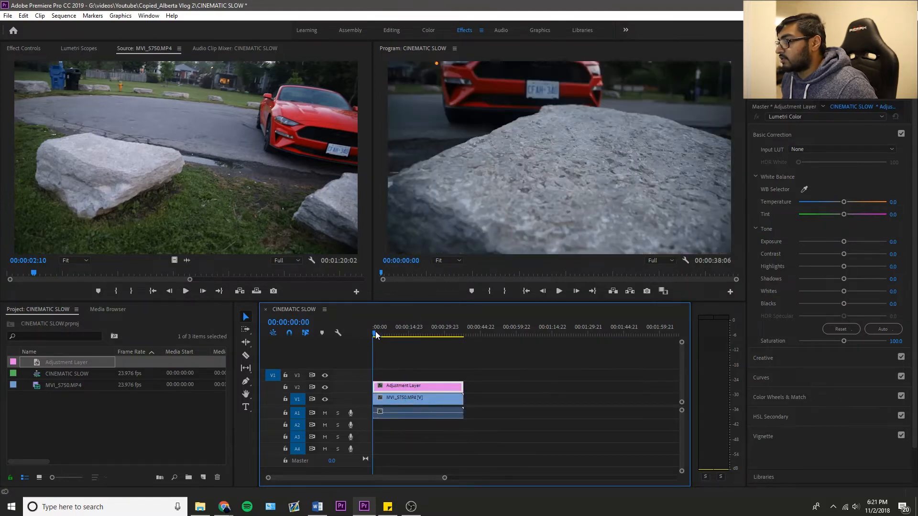
drag(374, 333, 396, 331)
click(782, 46)
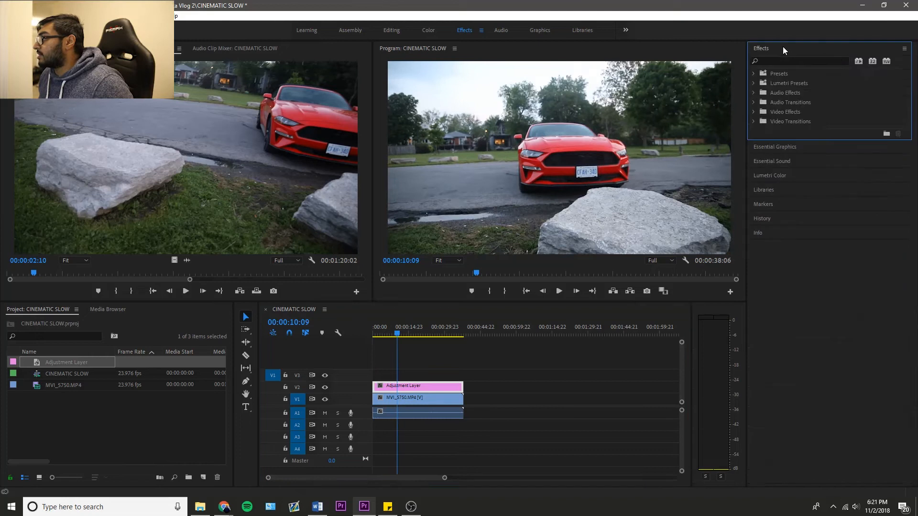
click(785, 60)
text(CROP)
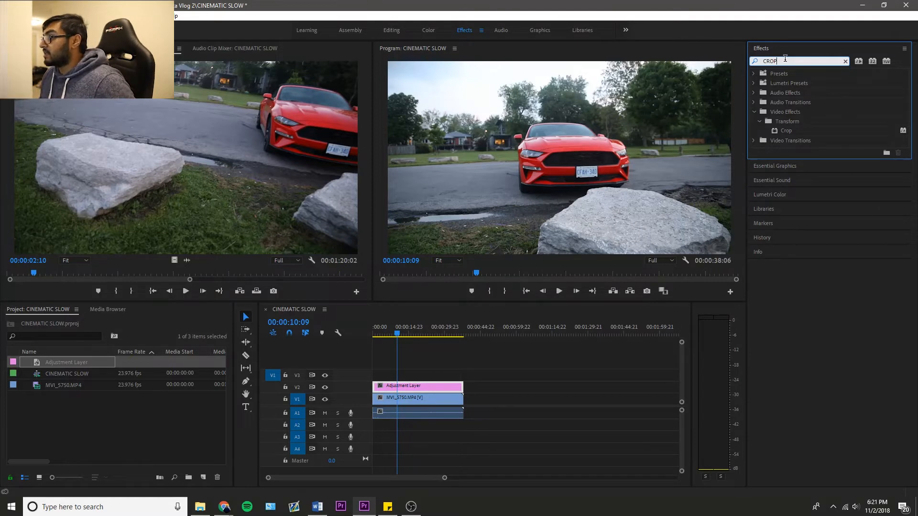
drag(789, 131, 407, 389)
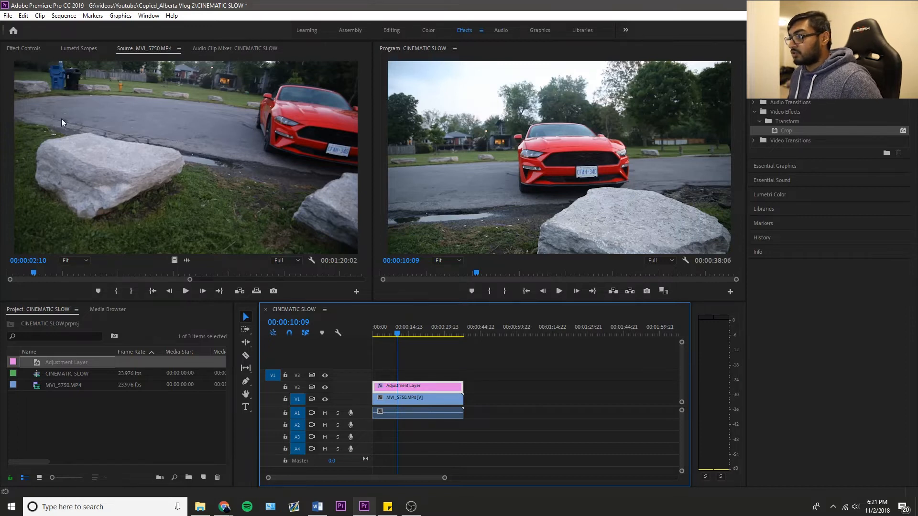
Step: Set the adjustment layer's Crop effect to 12.5% at both the top and the bottom for cinematic black bars
click(18, 50)
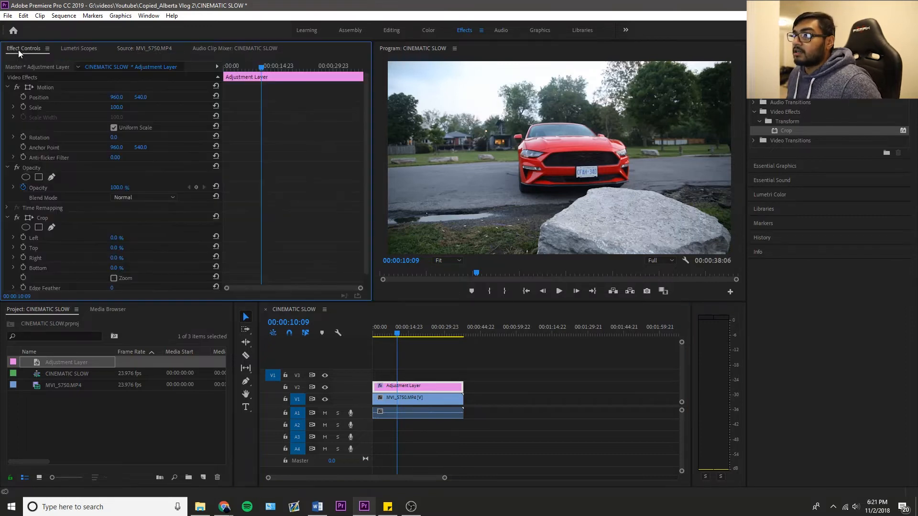
click(114, 248)
text(12)
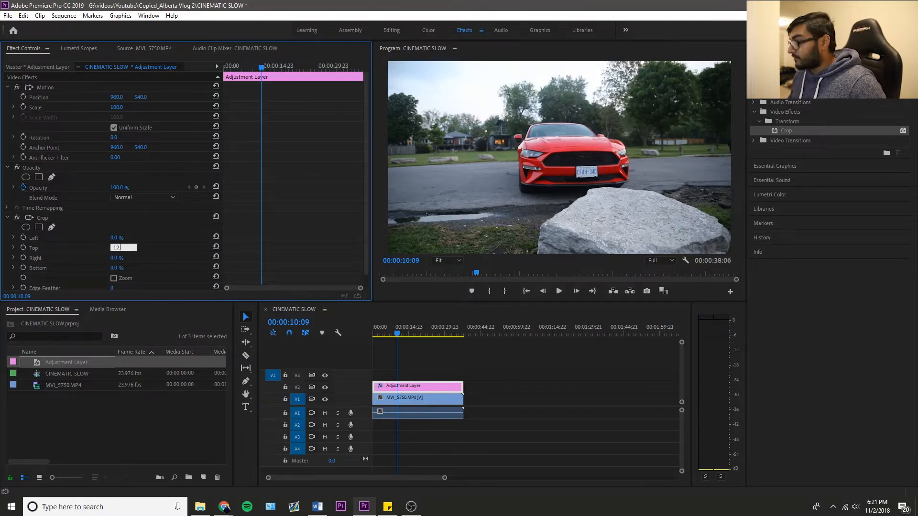
text(.5)
key(Return)
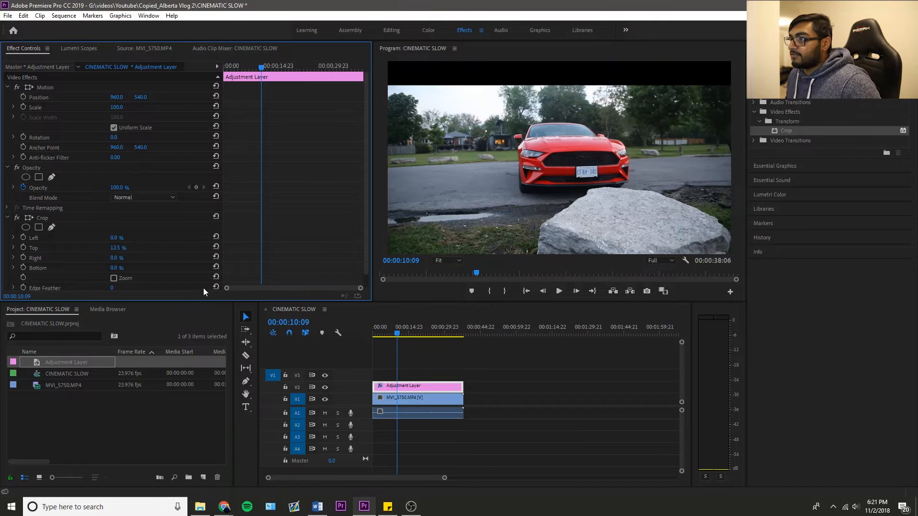
click(116, 268)
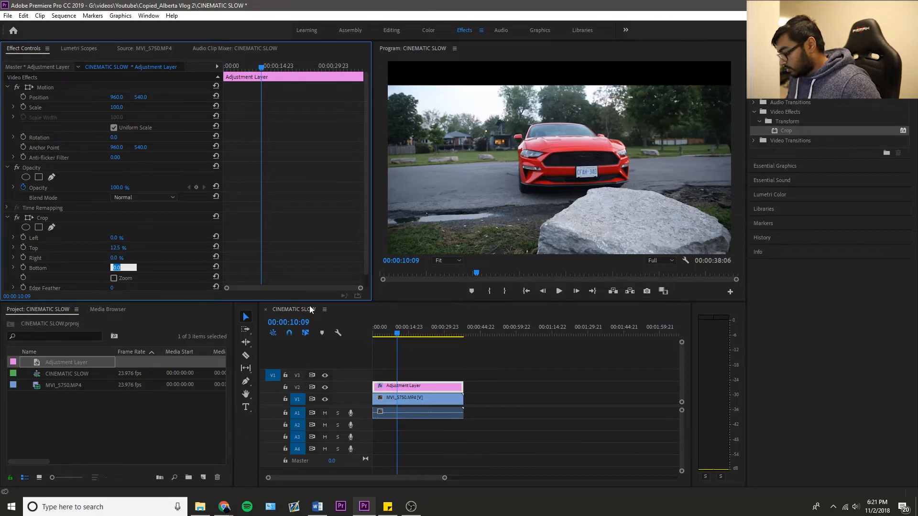
text(12.5)
key(Return)
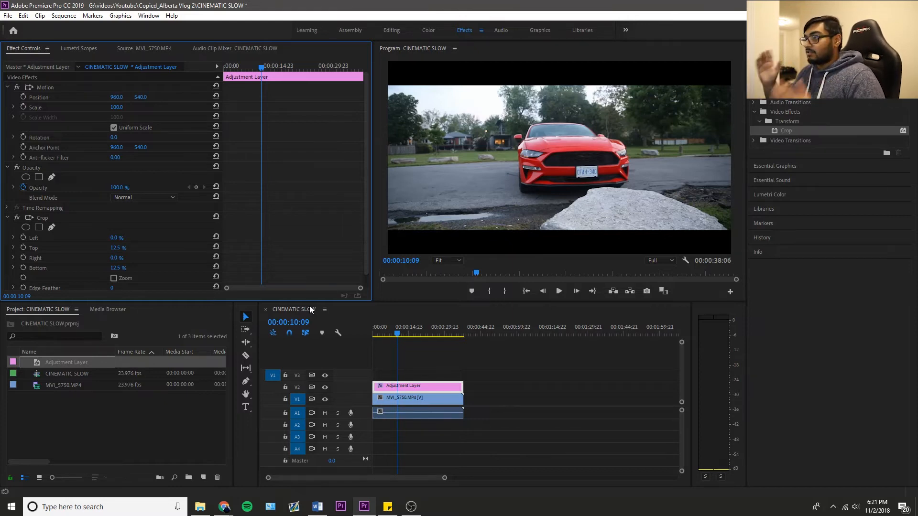
Step: Play the cropped sequence briefly and toggle the V2 track's visibility off and on to compare the framing
key(space)
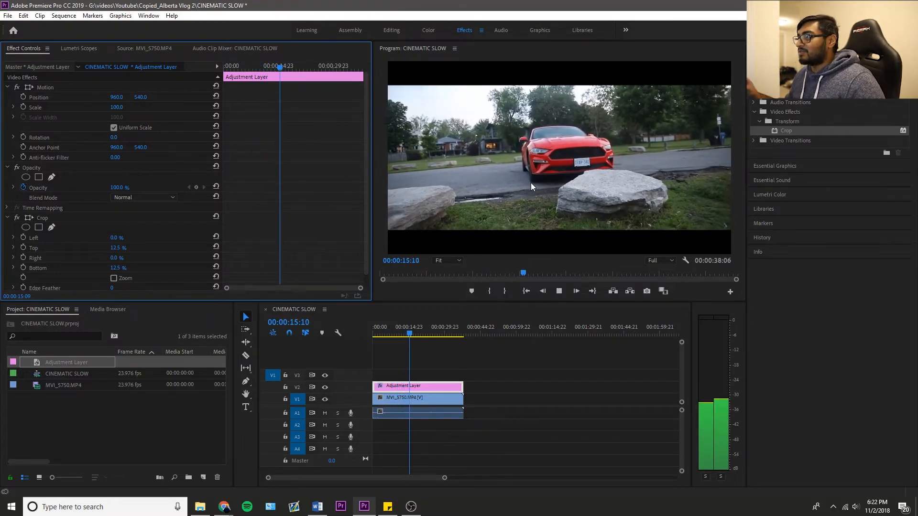
key(space)
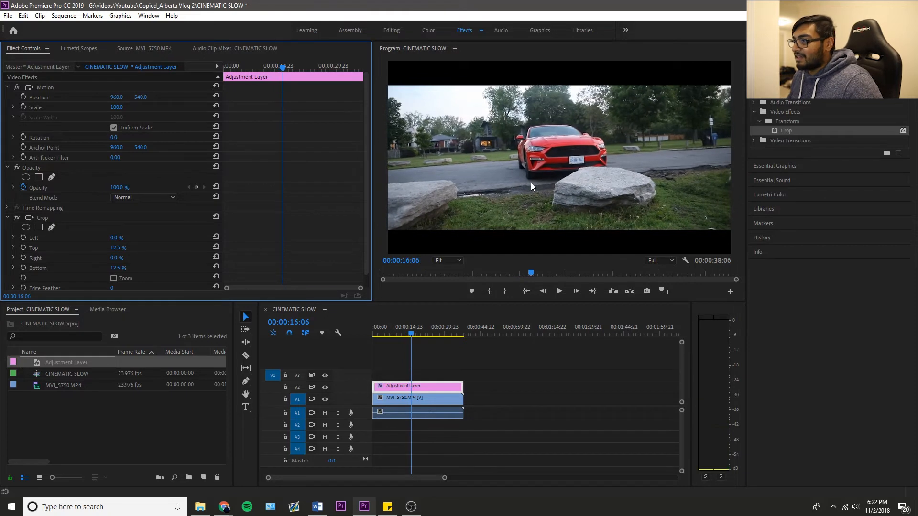
click(325, 388)
key(space)
right_click(391, 399)
key(Escape)
click(325, 387)
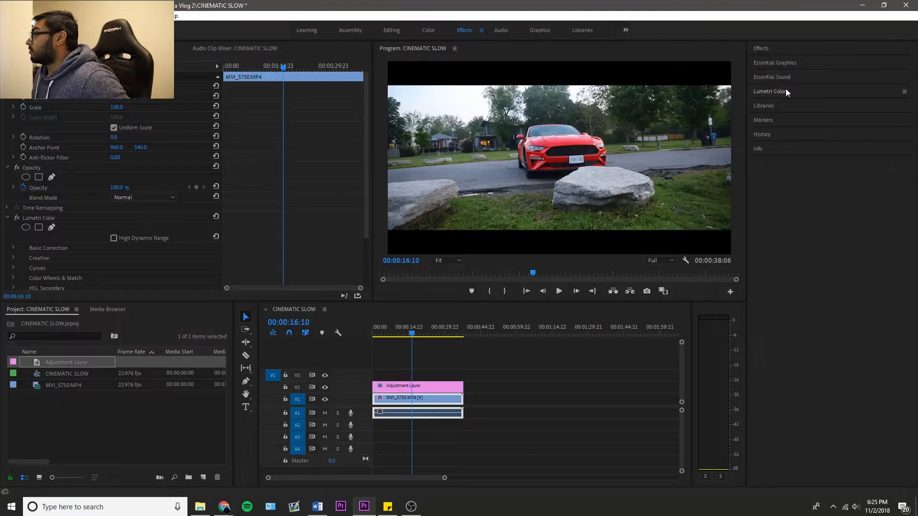
Step: Grade MVI_5750.MP4 in Lumetri Color with contrast 22.2, highlights -56.8, shadows -9.2, whites -35.1, saturation 129.7, and shifted shadow, midtone and highlight color wheels
click(785, 89)
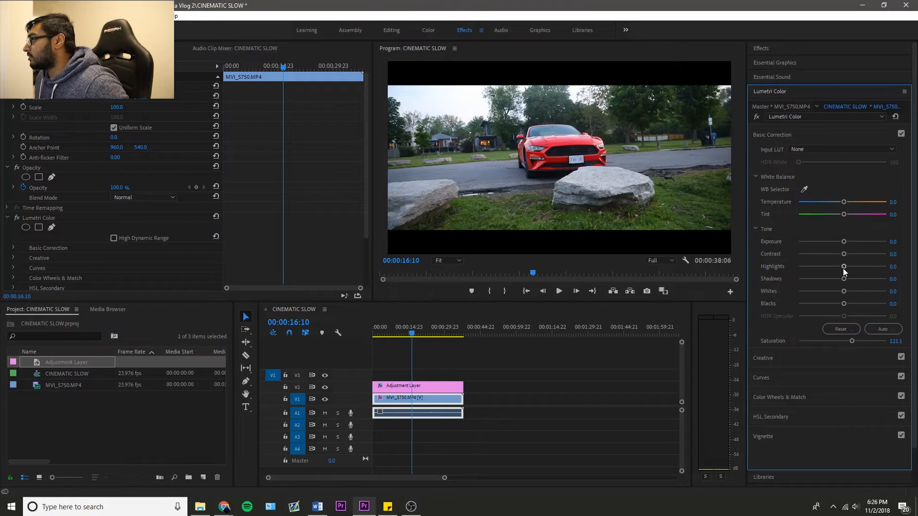
drag(844, 267, 799, 269)
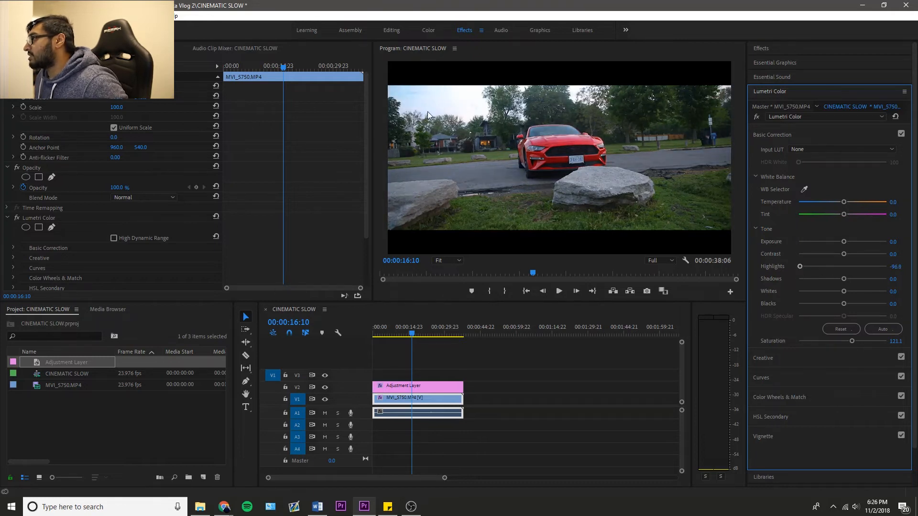
drag(806, 270, 848, 254)
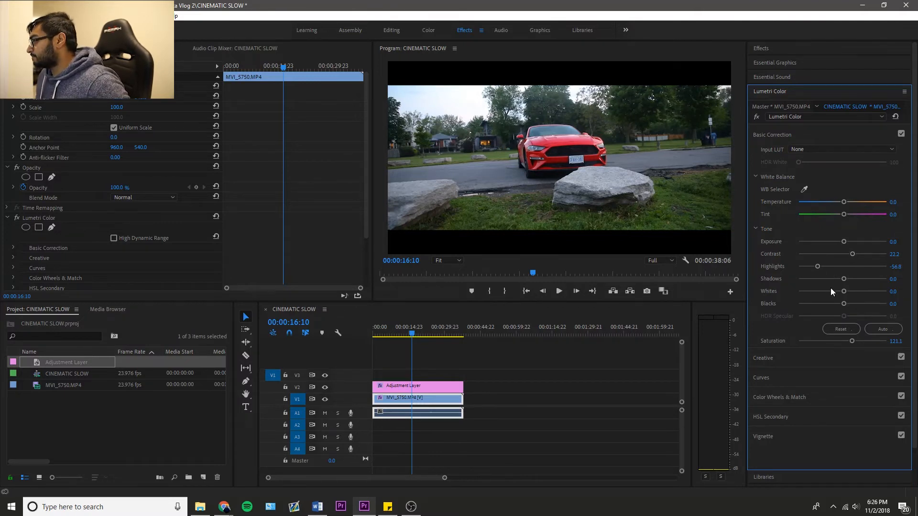
drag(844, 279, 838, 281)
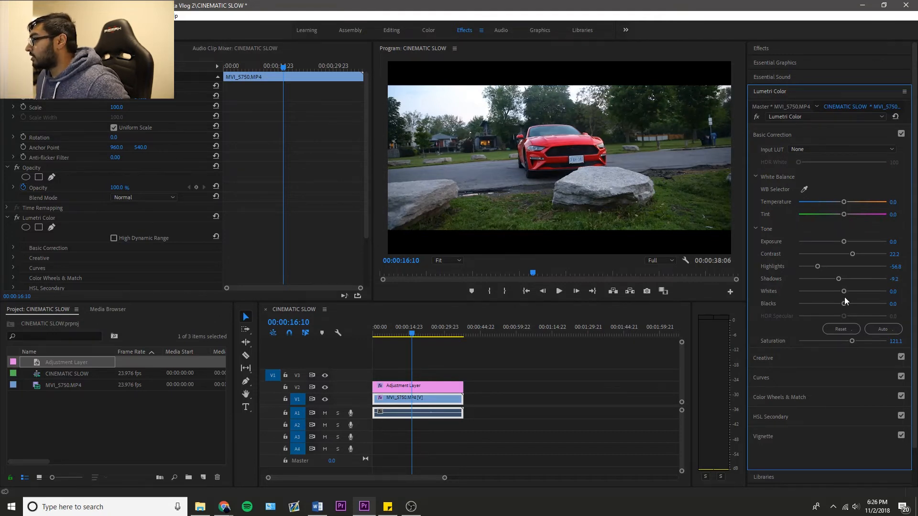
drag(843, 292, 823, 292)
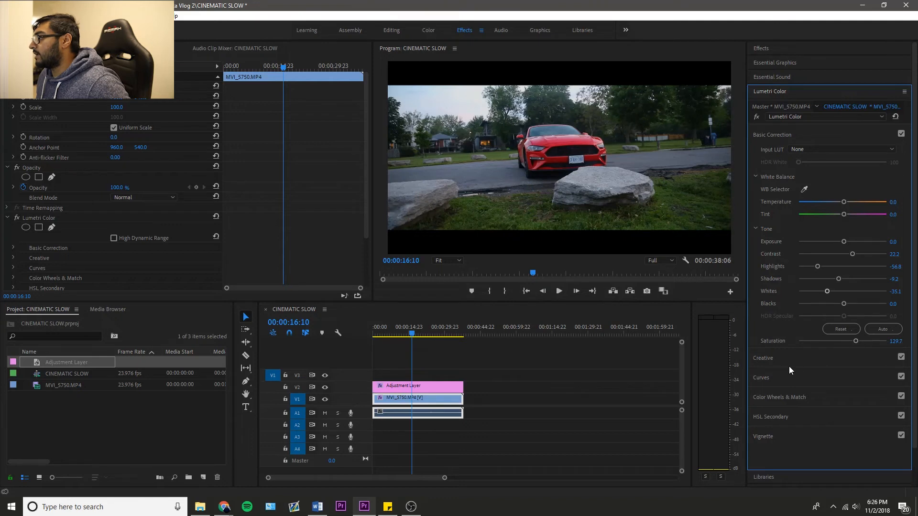
click(776, 400)
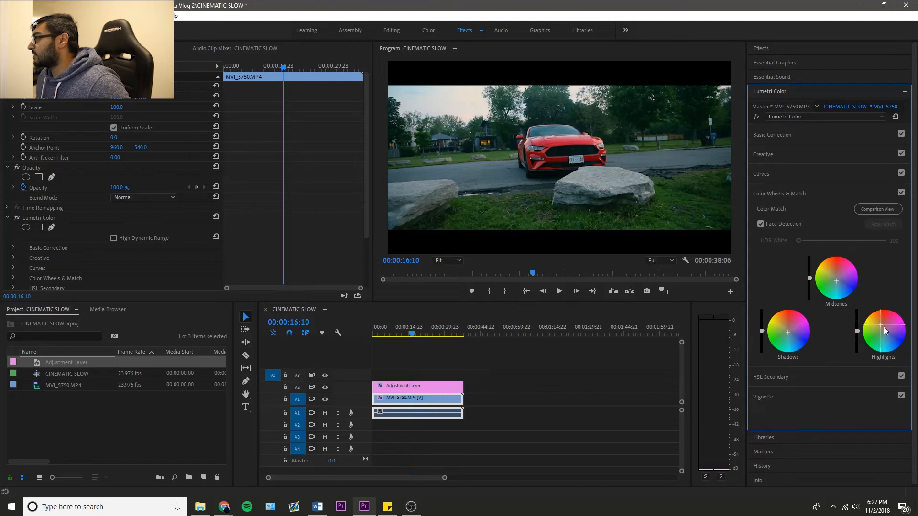
Step: Play the graded sequence from the beginning to review the slow-motion look, and stop playback
click(275, 327)
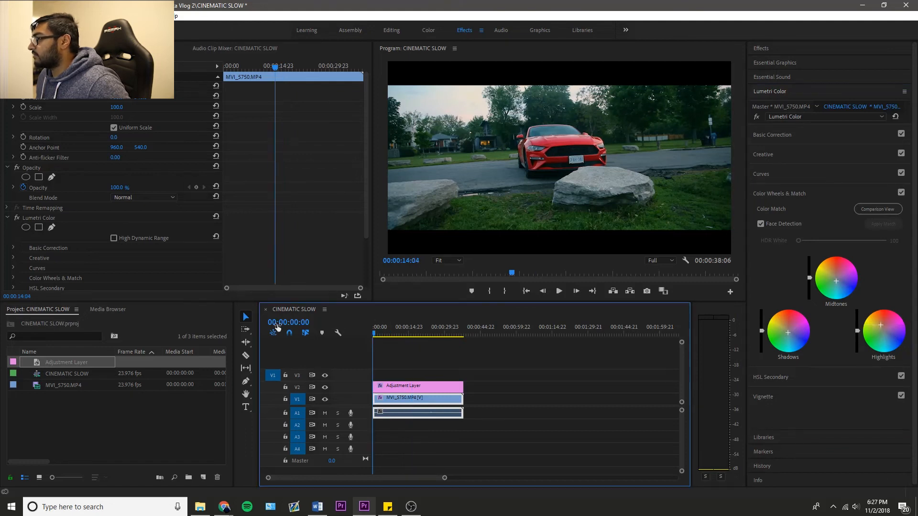
key(Home)
key(space)
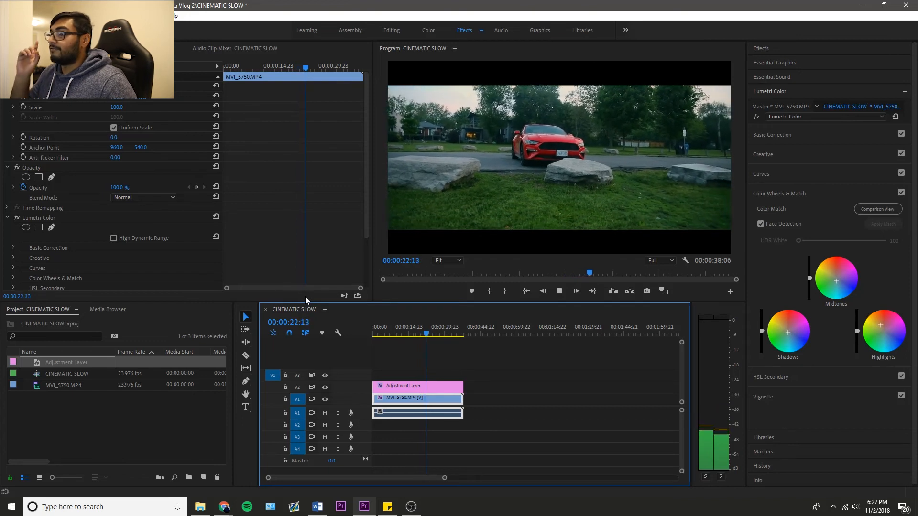
key(space)
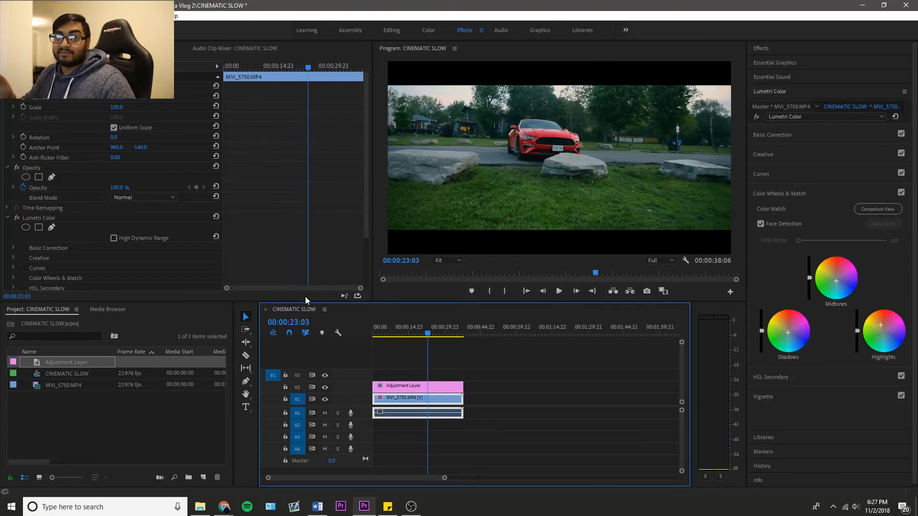